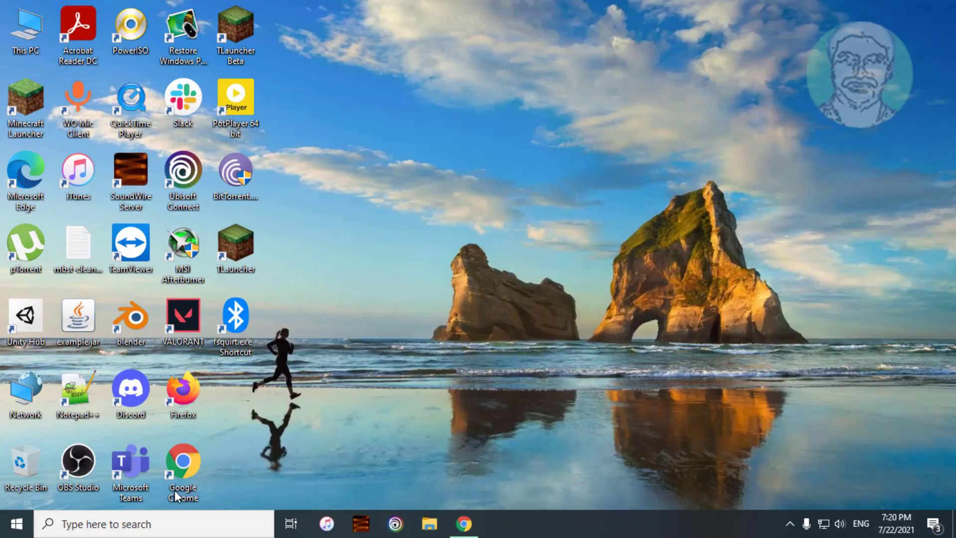
Step: Search Windows from the taskbar for 'control panel'
{"action": "left_click", "coordinate": [168, 524]}
{"action": "type", "text": "co"}
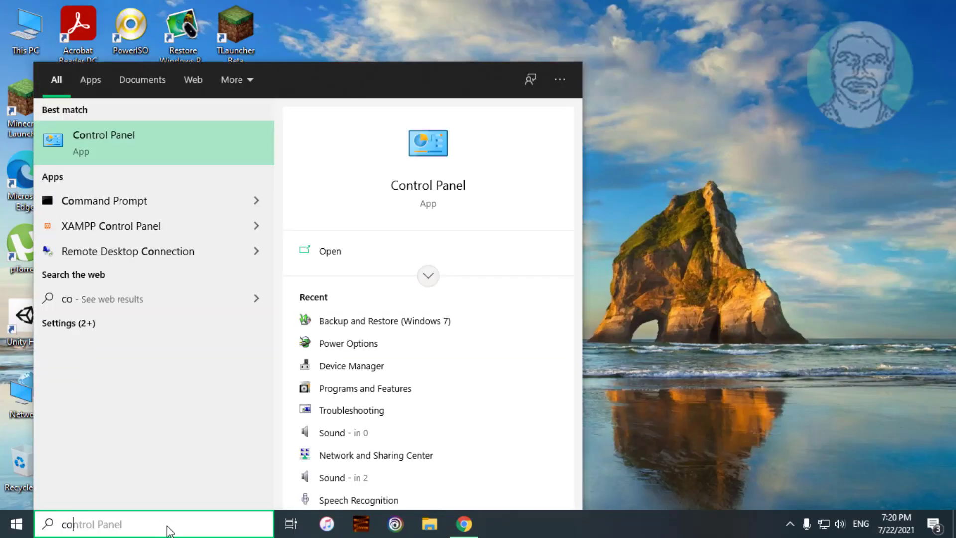
{"action": "type", "text": "ntrol pa"}
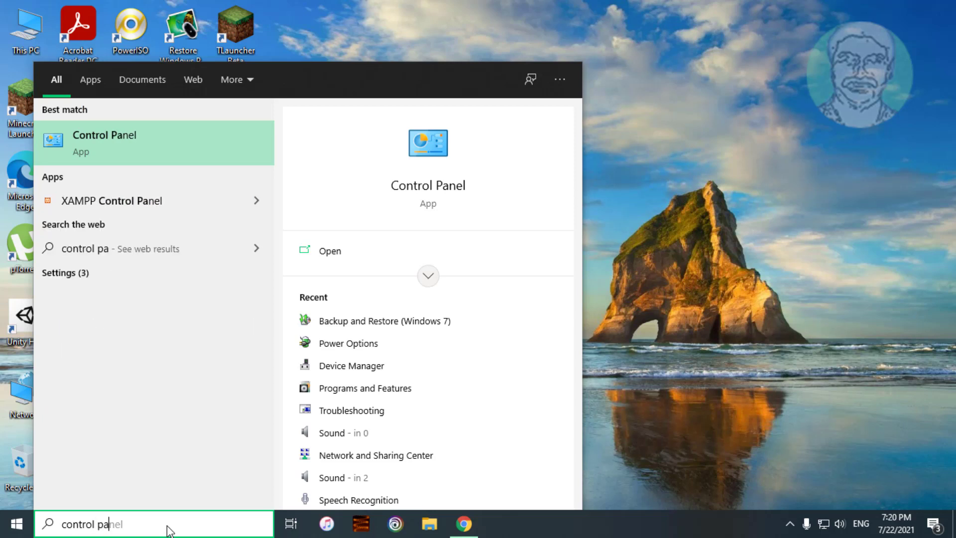
{"action": "type", "text": "nel"}
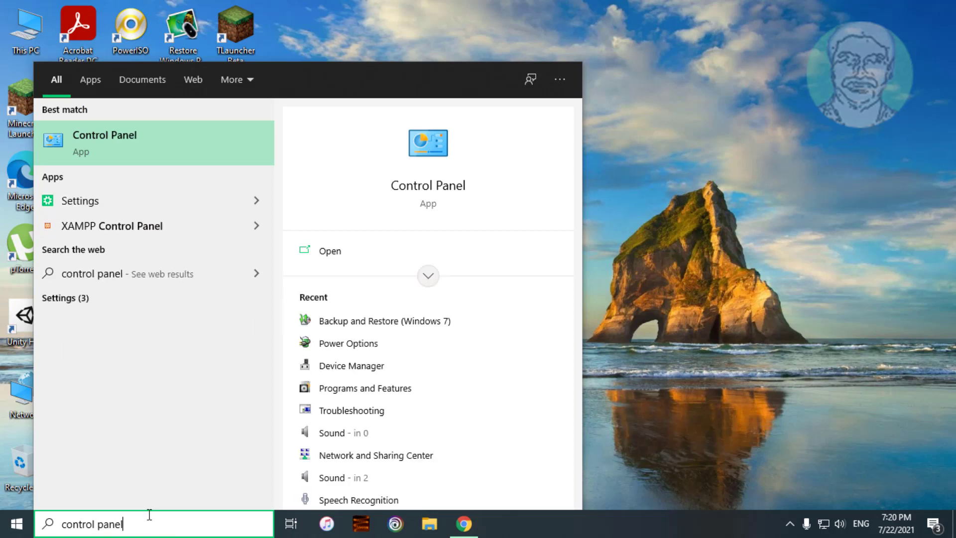
Step: Open Control Panel's Backup and Restore (Windows 7) page
{"action": "left_click", "coordinate": [134, 142]}
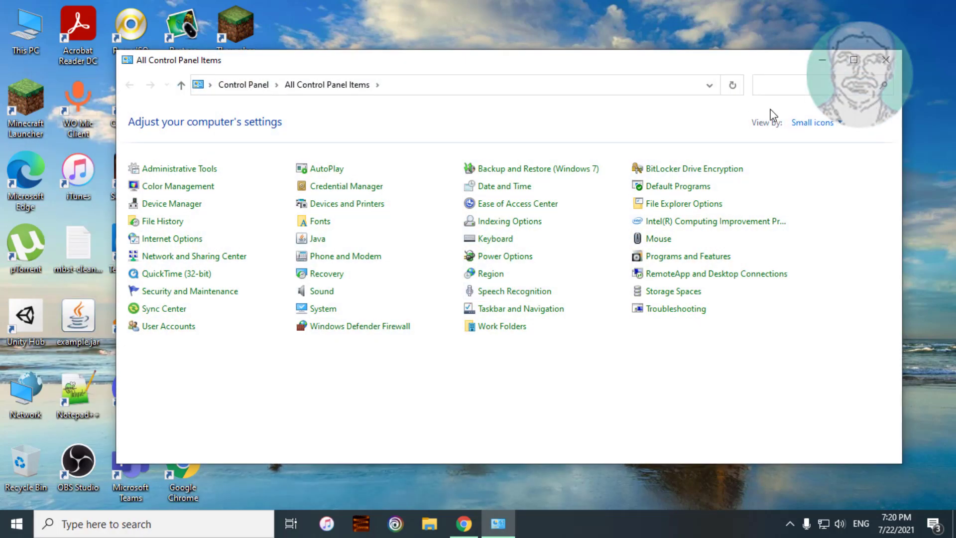
{"action": "left_click", "coordinate": [549, 169]}
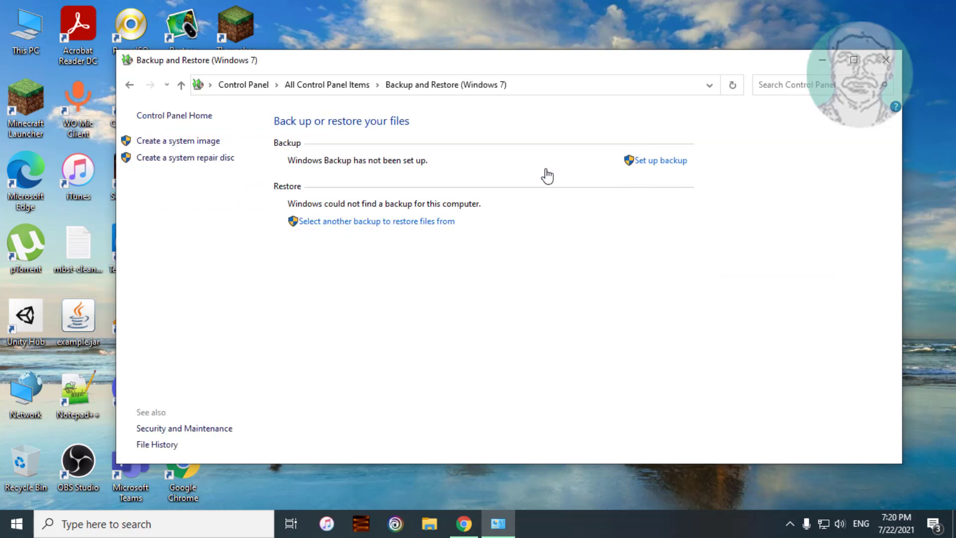
Step: Back up Admin's Libraries and drive D: to New Volume (E:), choosing items manually
{"action": "left_click", "coordinate": [673, 163]}
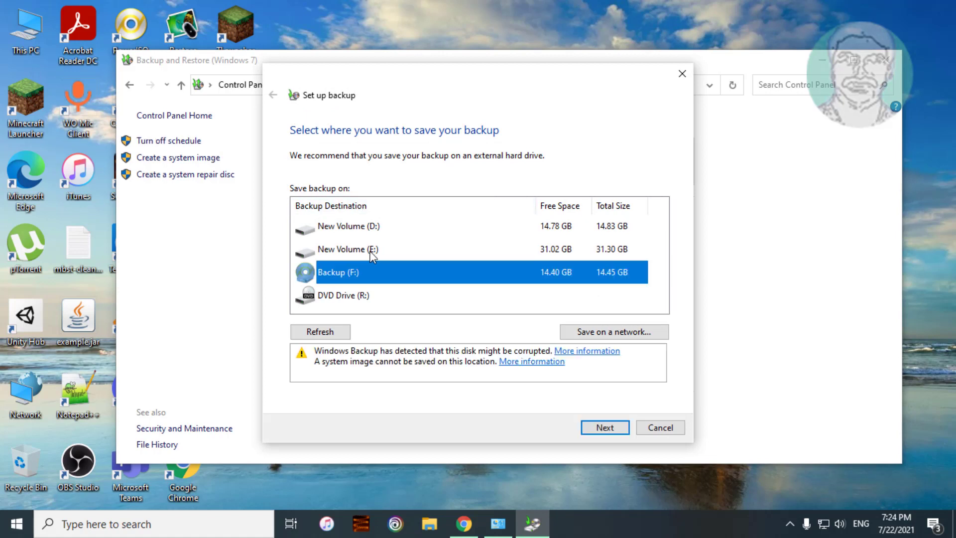
{"action": "left_click", "coordinate": [367, 249]}
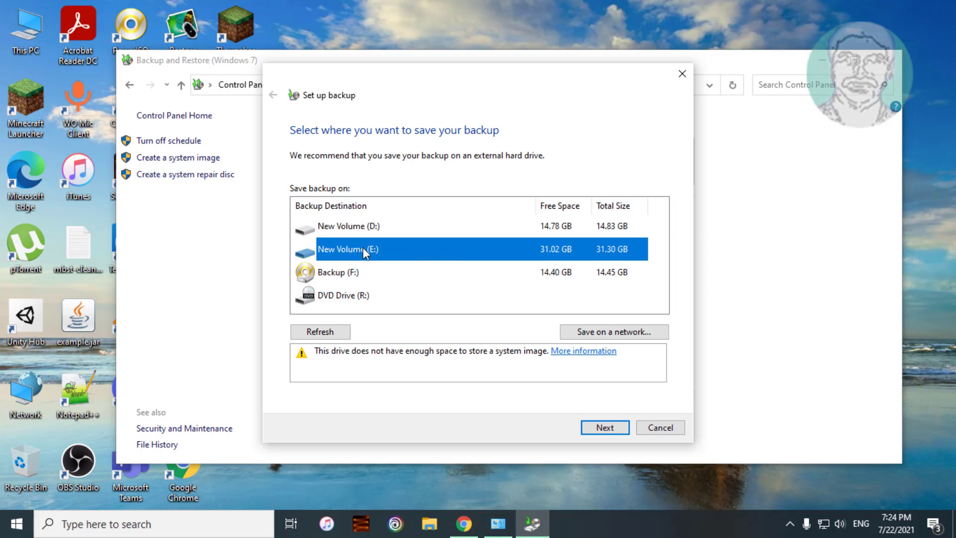
{"action": "left_click", "coordinate": [621, 431]}
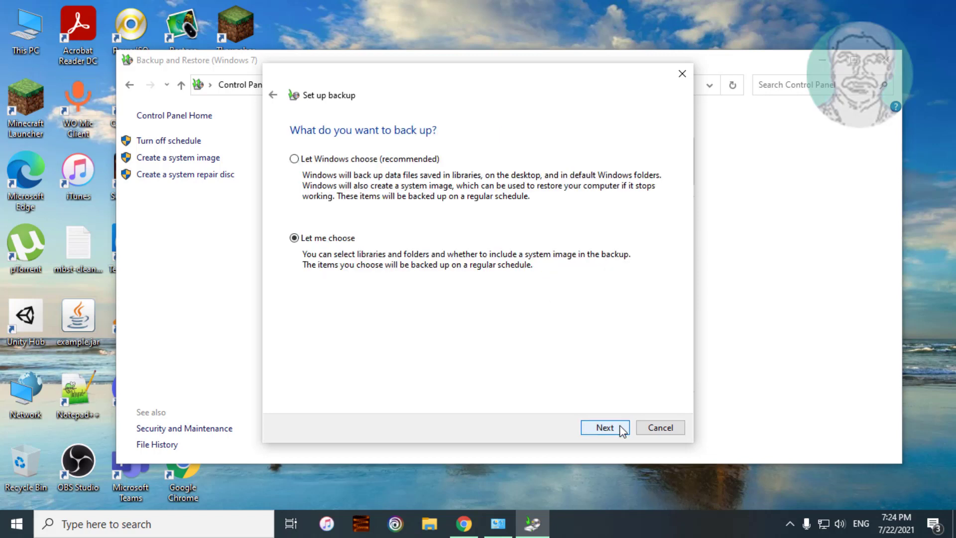
{"action": "left_click", "coordinate": [605, 427]}
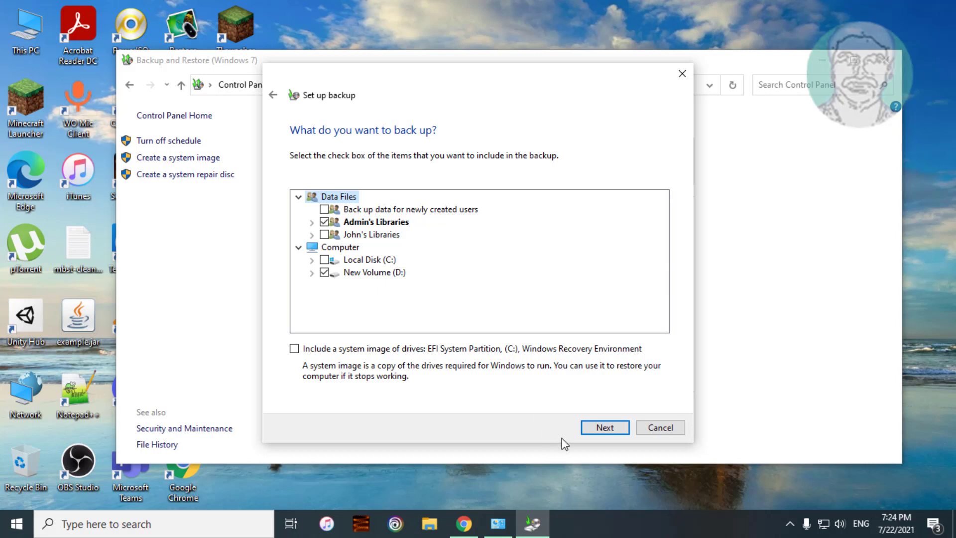
{"action": "left_click", "coordinate": [605, 428]}
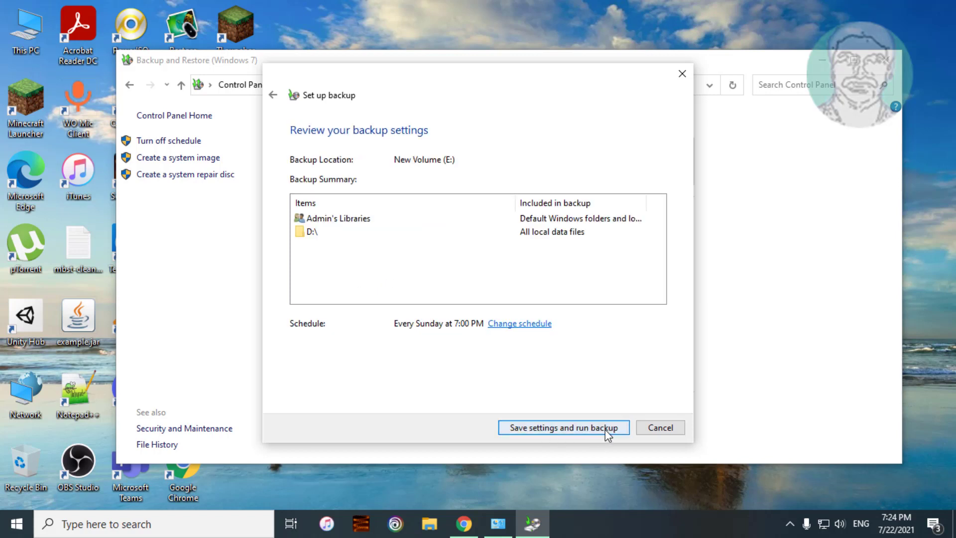
Step: Save the settings, run the 3.86 GB backup to New Volume (E:), then close the window
{"action": "left_click", "coordinate": [563, 430]}
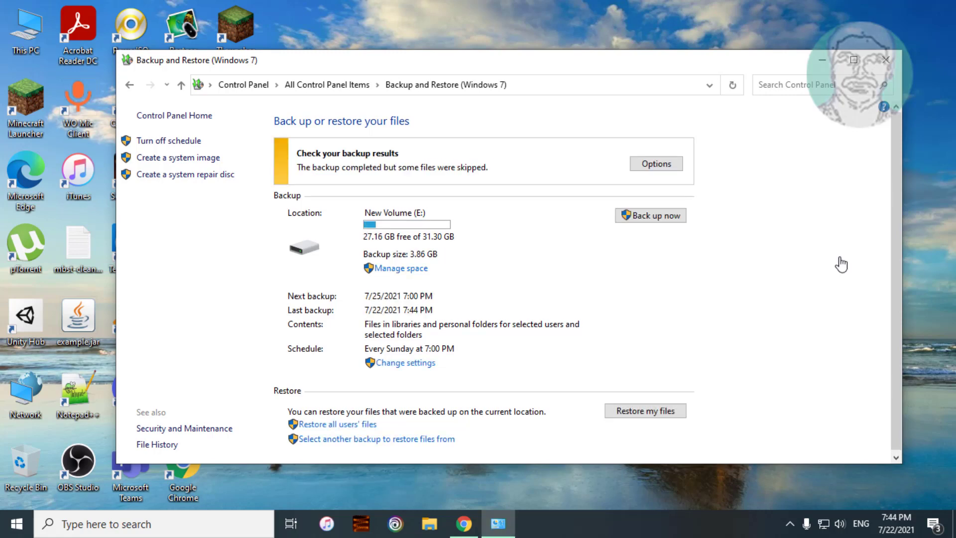
{"action": "left_click", "coordinate": [885, 60]}
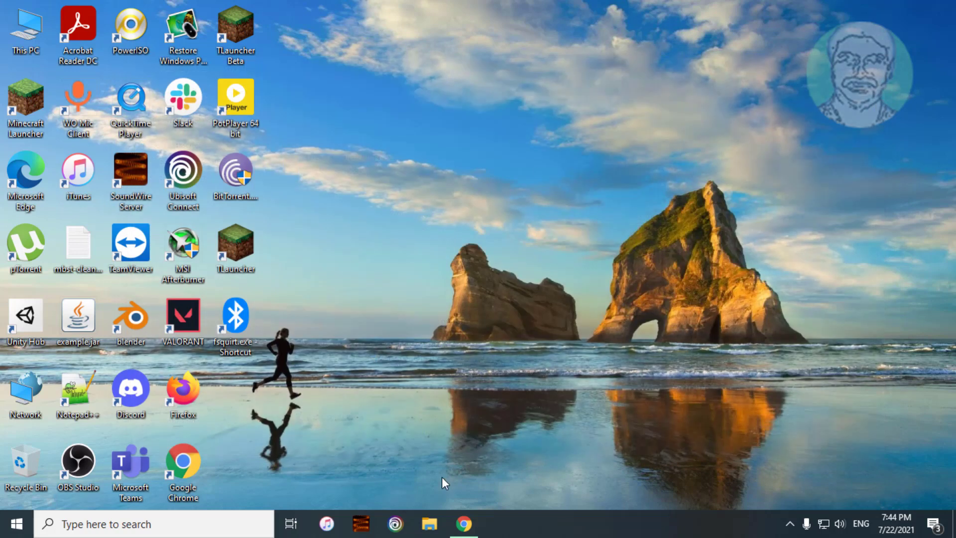
Step: Copy SHARED-PC1 and MediaID.bin from New Volume (E:), then open Backup (F:)
{"action": "left_click", "coordinate": [429, 524]}
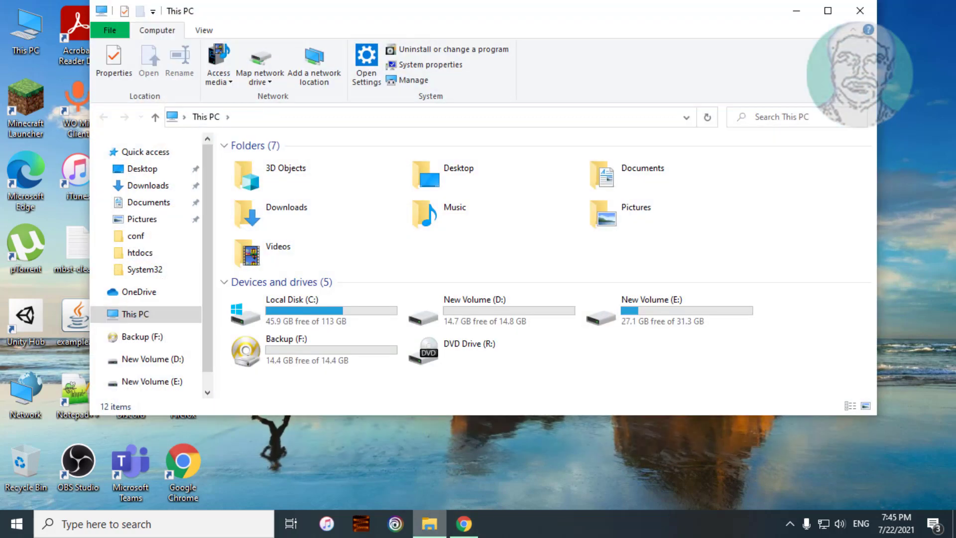
{"action": "double_click", "coordinate": [668, 310]}
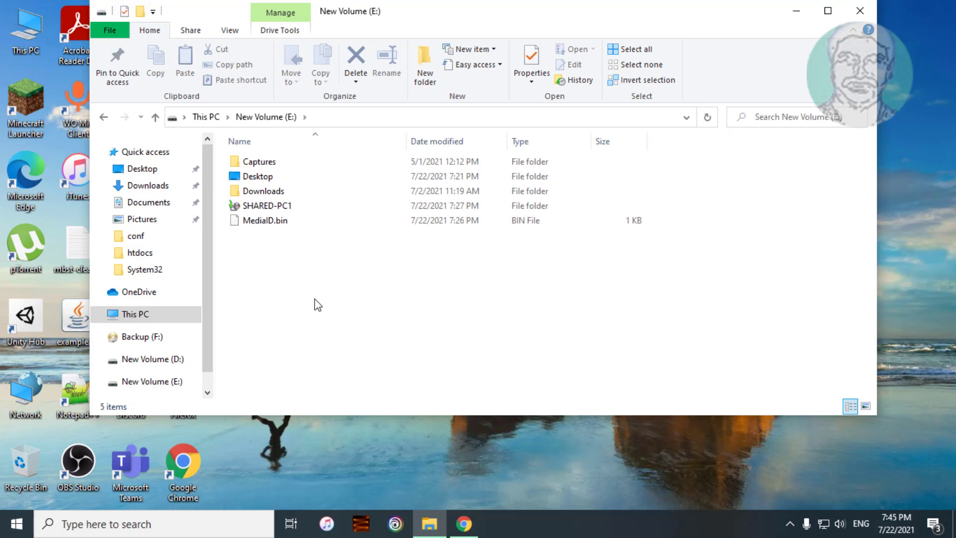
{"action": "left_click", "coordinate": [292, 222]}
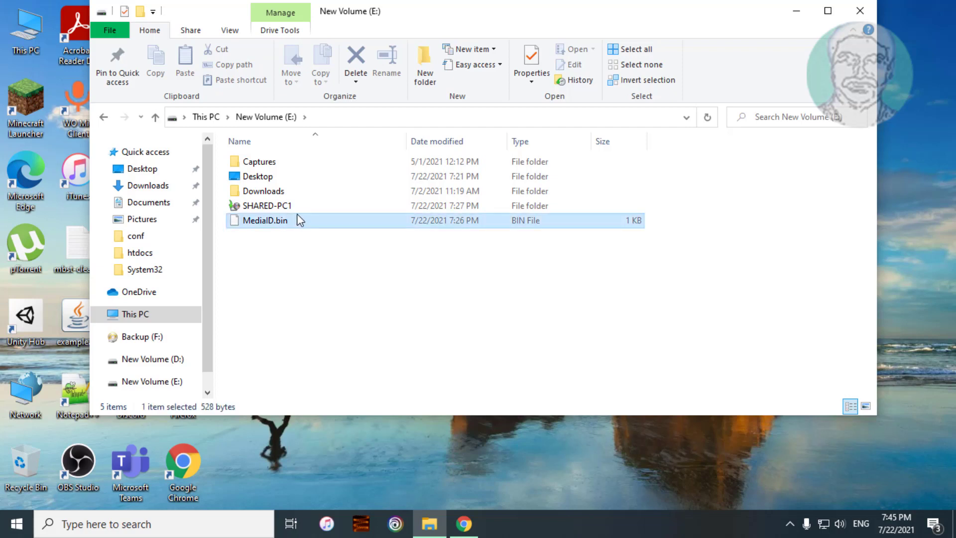
{"action": "left_click", "coordinate": [293, 207]}
{"action": "left_click", "coordinate": [292, 221], "text": "ctrl"}
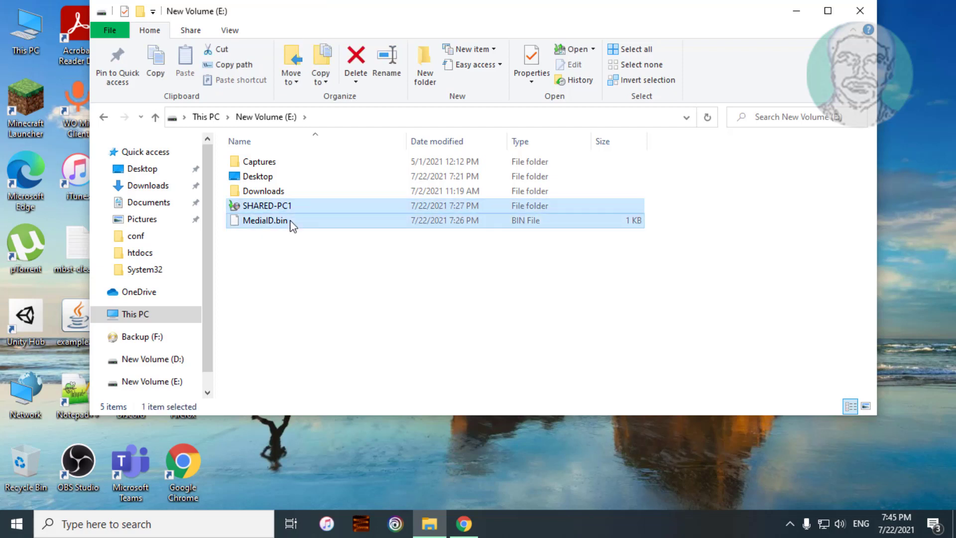
{"action": "right_click", "coordinate": [328, 223]}
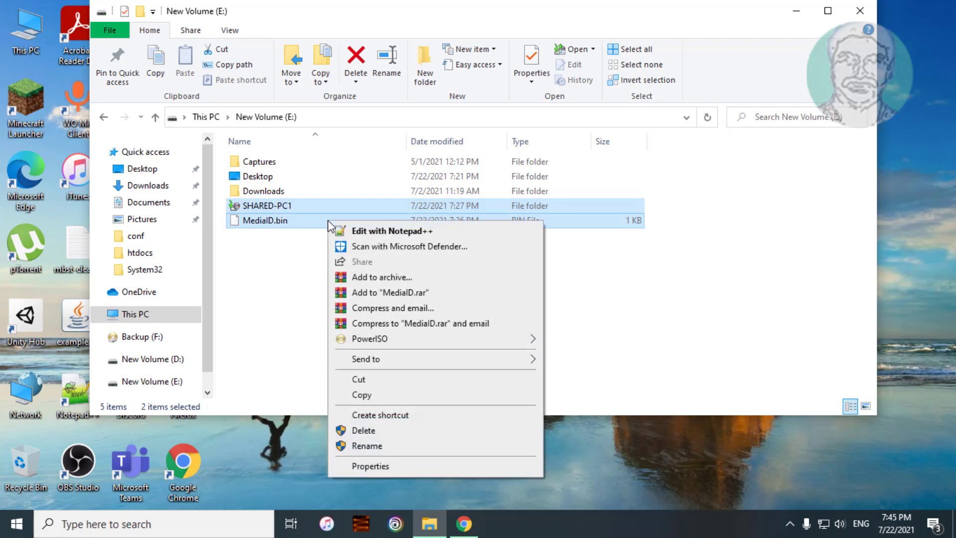
{"action": "left_click", "coordinate": [377, 396]}
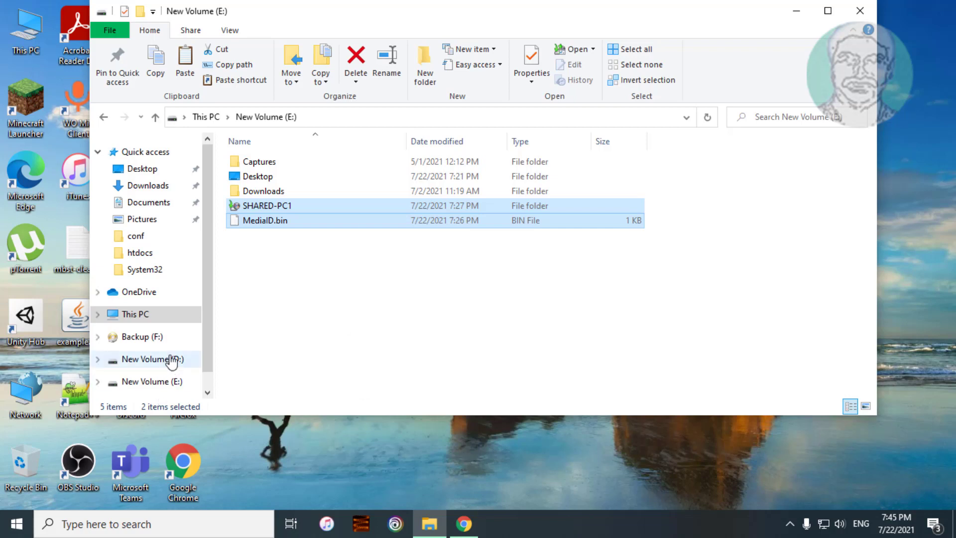
{"action": "left_click", "coordinate": [142, 336]}
Step: Paste SHARED-PC1 and MediaID.bin onto Backup (F:), granting folder access, then close Explorer
{"action": "right_click", "coordinate": [340, 249]}
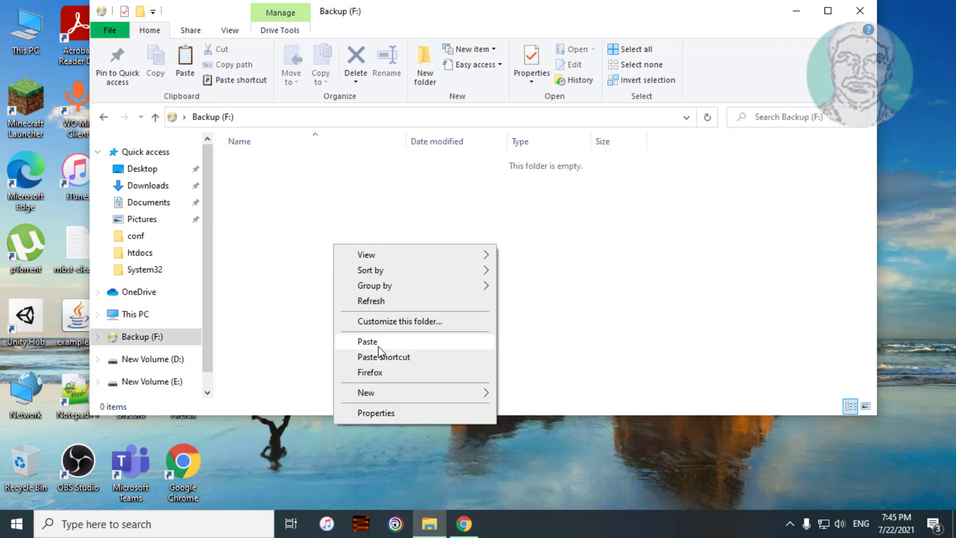
{"action": "left_click", "coordinate": [366, 342]}
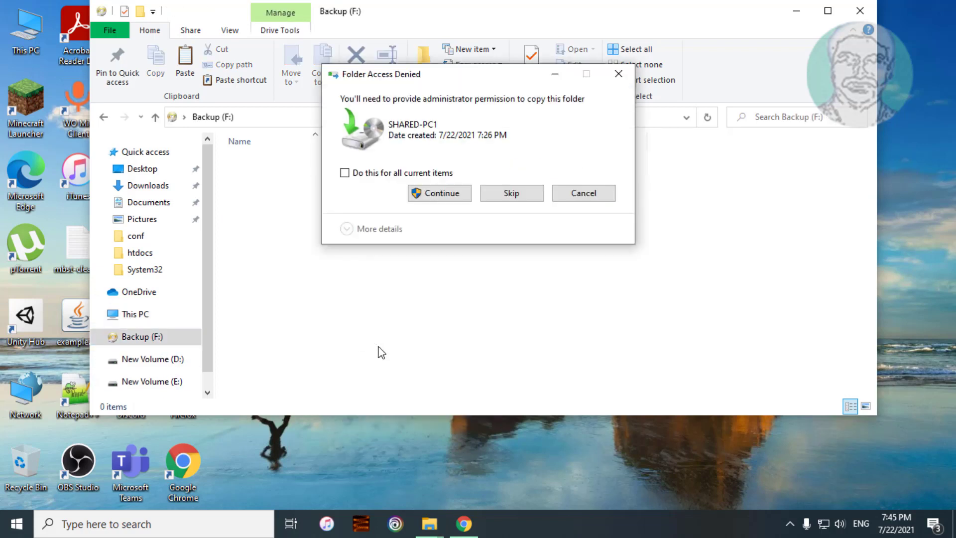
{"action": "left_click", "coordinate": [449, 198]}
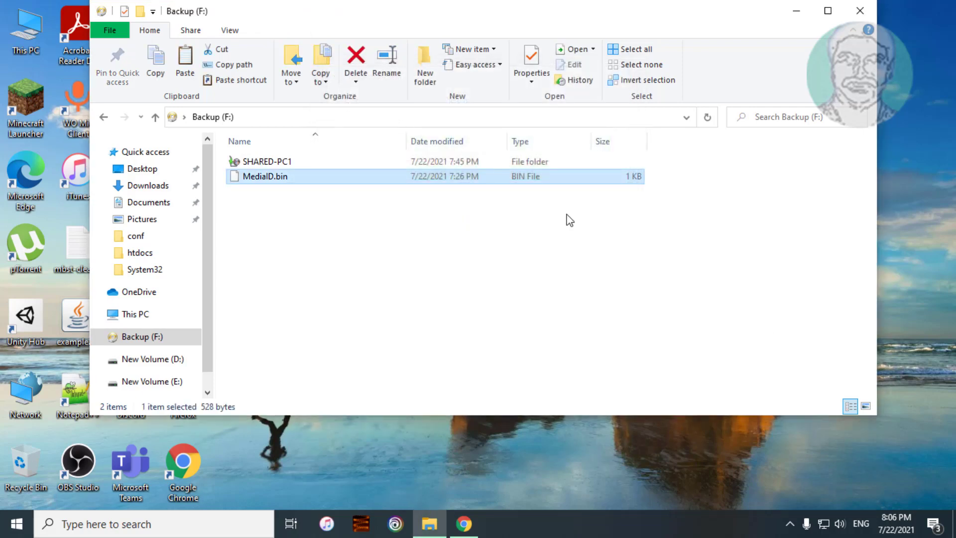
{"action": "left_click", "coordinate": [865, 16]}
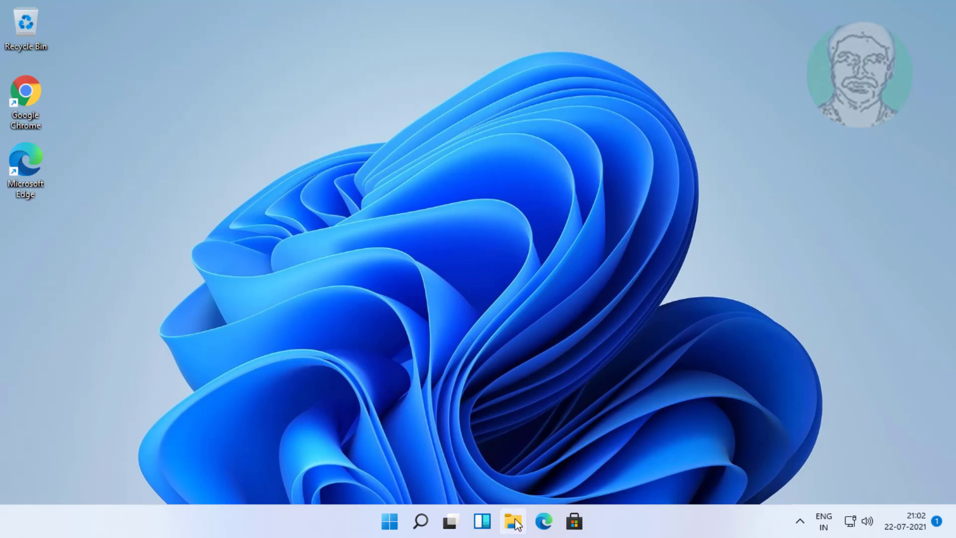
Step: Start restoring files from the SHARED-PC1 backup on Backup (E:)
{"action": "left_click", "coordinate": [514, 521]}
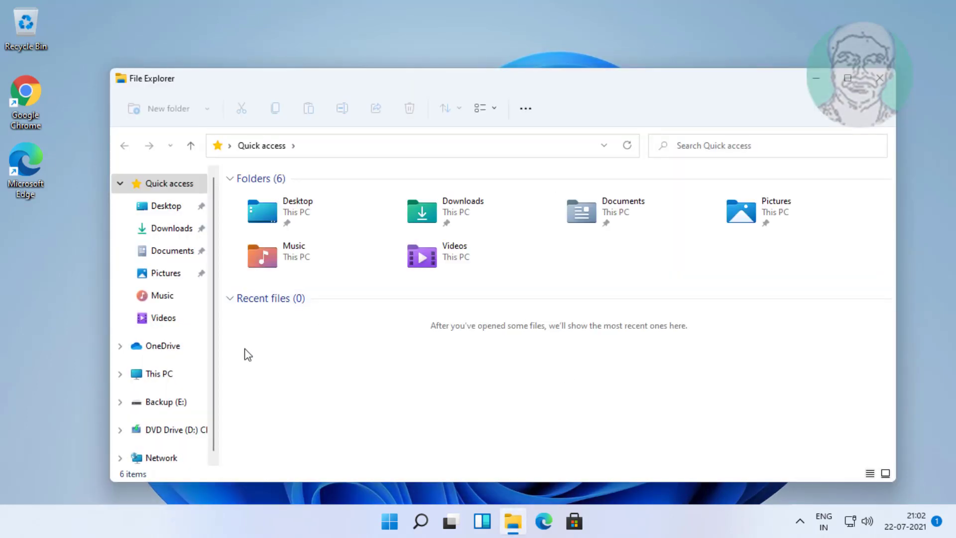
{"action": "left_click", "coordinate": [158, 374]}
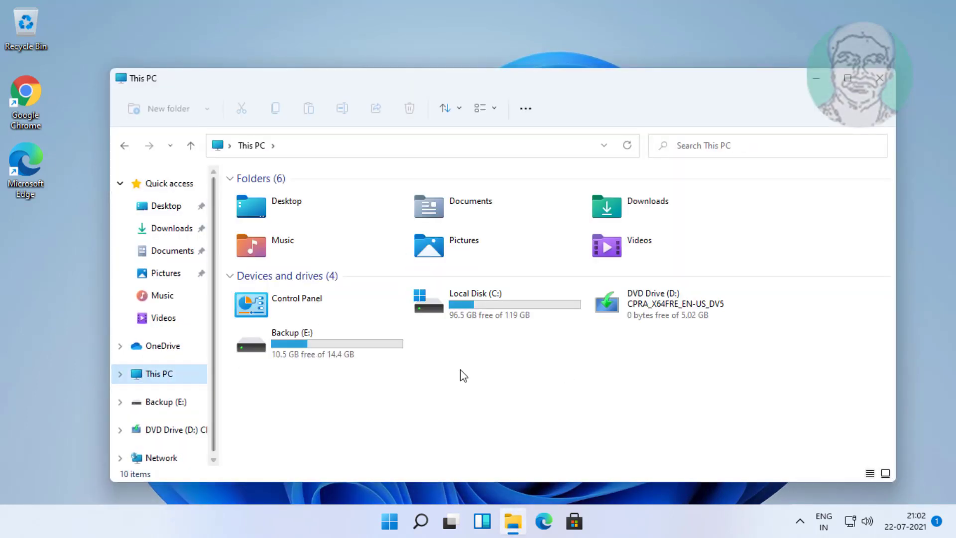
{"action": "double_click", "coordinate": [351, 353]}
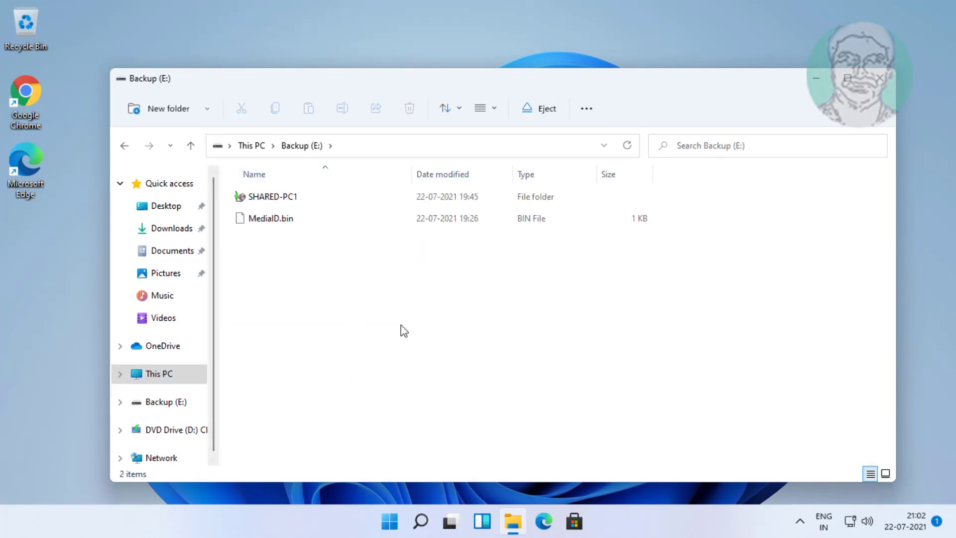
{"action": "double_click", "coordinate": [276, 200]}
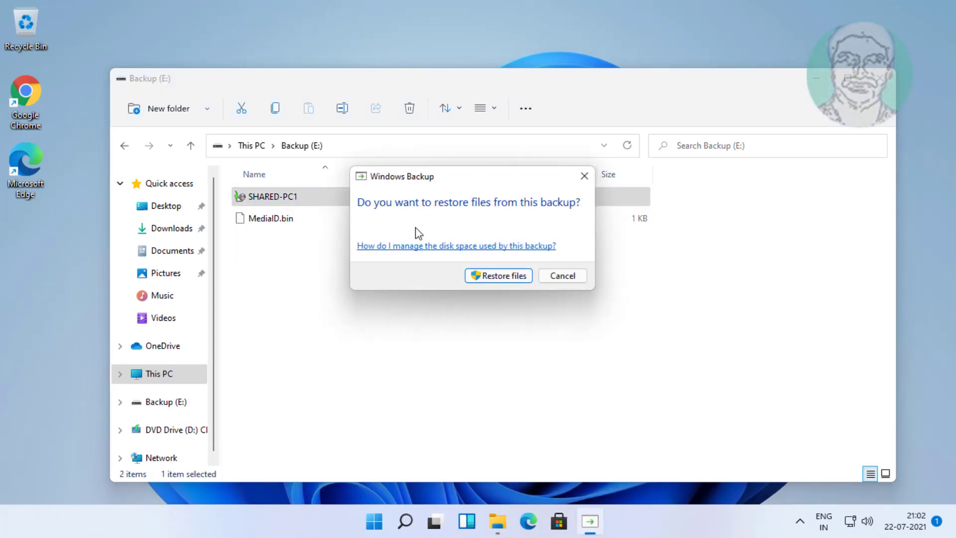
{"action": "left_click", "coordinate": [484, 275]}
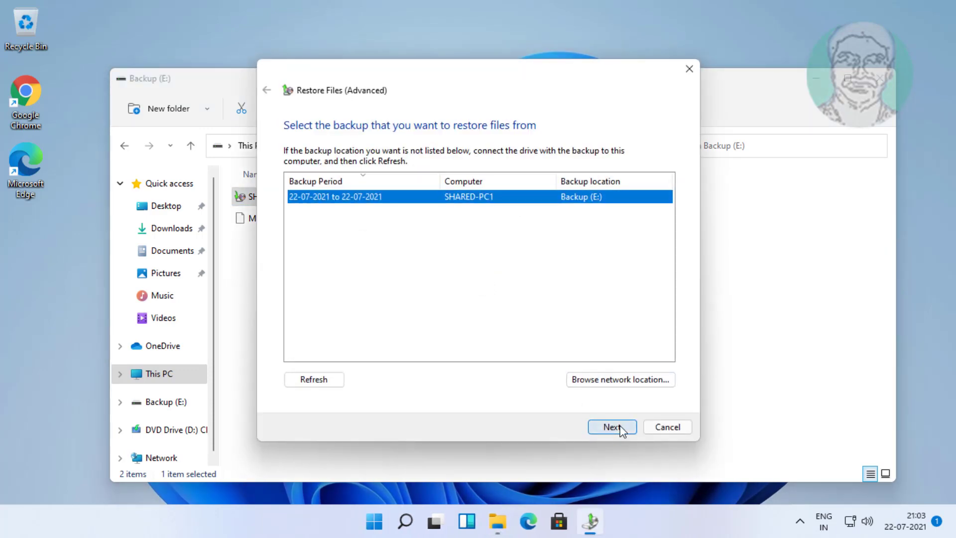
Step: Choose the 22-07-2021 SHARED-PC1 backup and select all its files
{"action": "left_click", "coordinate": [612, 426]}
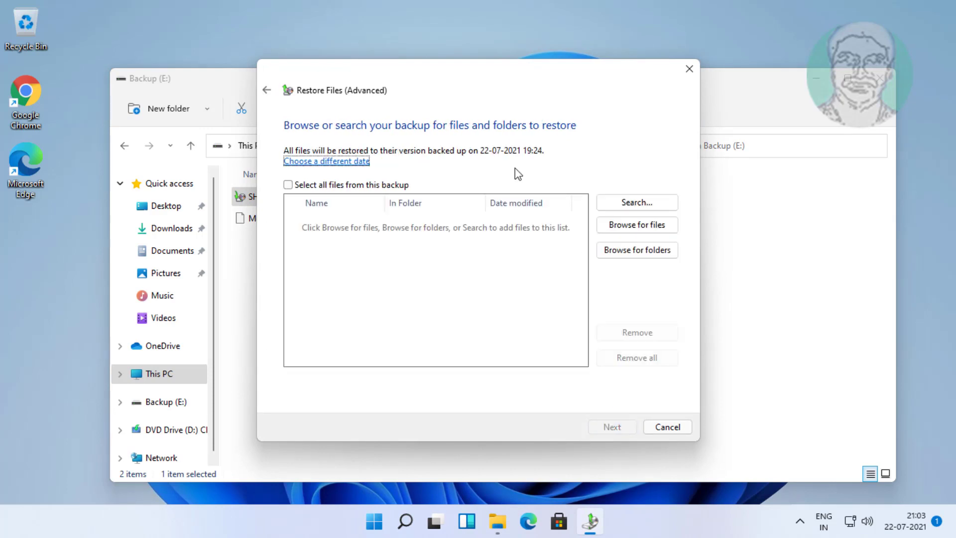
{"action": "left_click", "coordinate": [288, 185]}
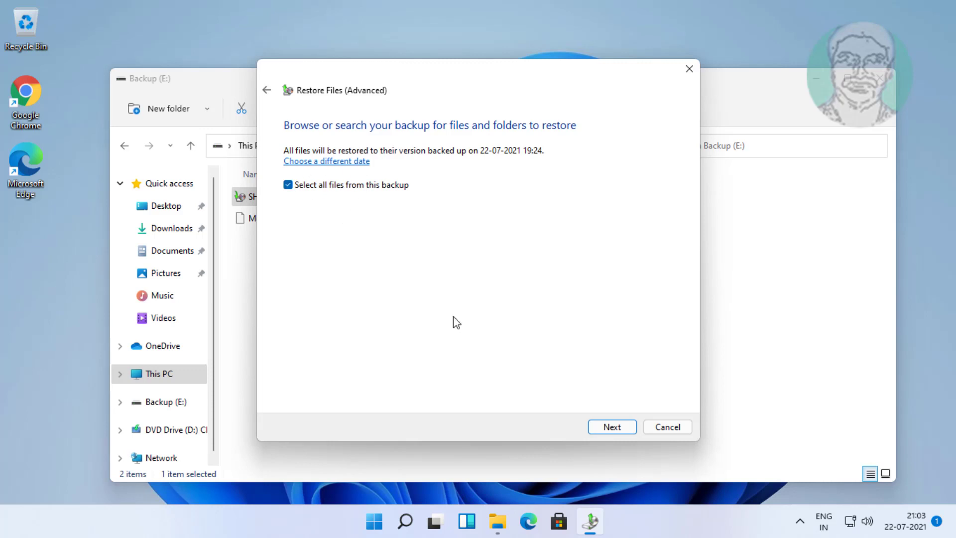
{"action": "left_click", "coordinate": [612, 427]}
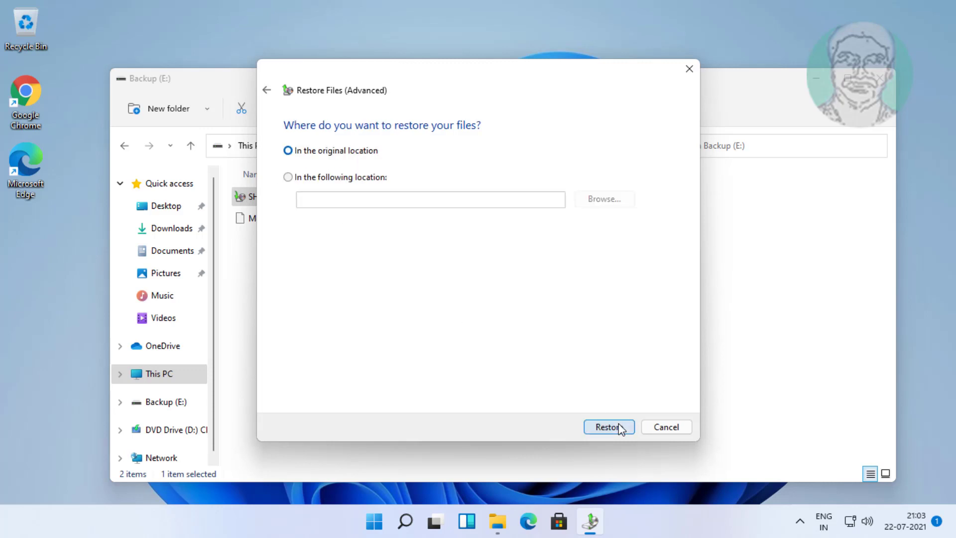
Step: Set the restore location to a newly created 'backup' folder on Local Disk (C:)
{"action": "left_click", "coordinate": [338, 180]}
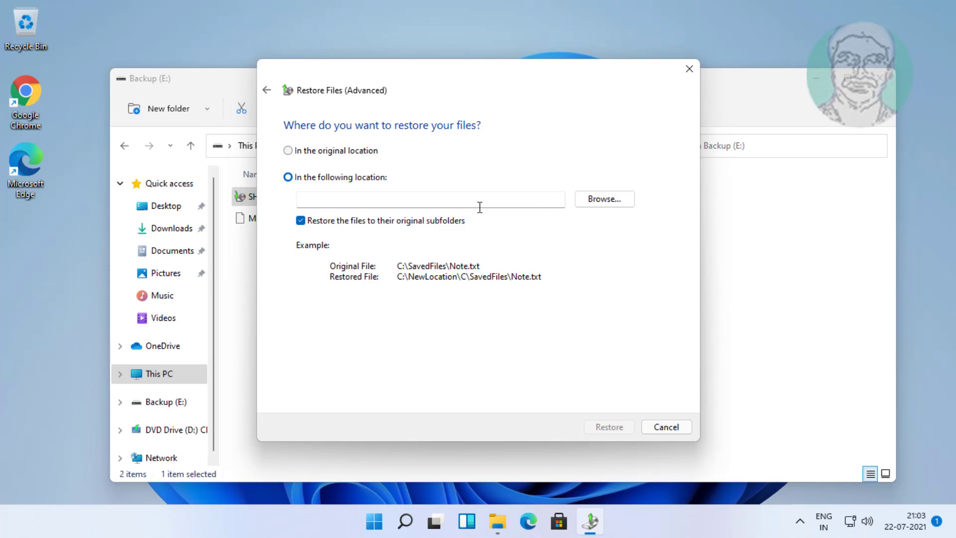
{"action": "left_click", "coordinate": [607, 206]}
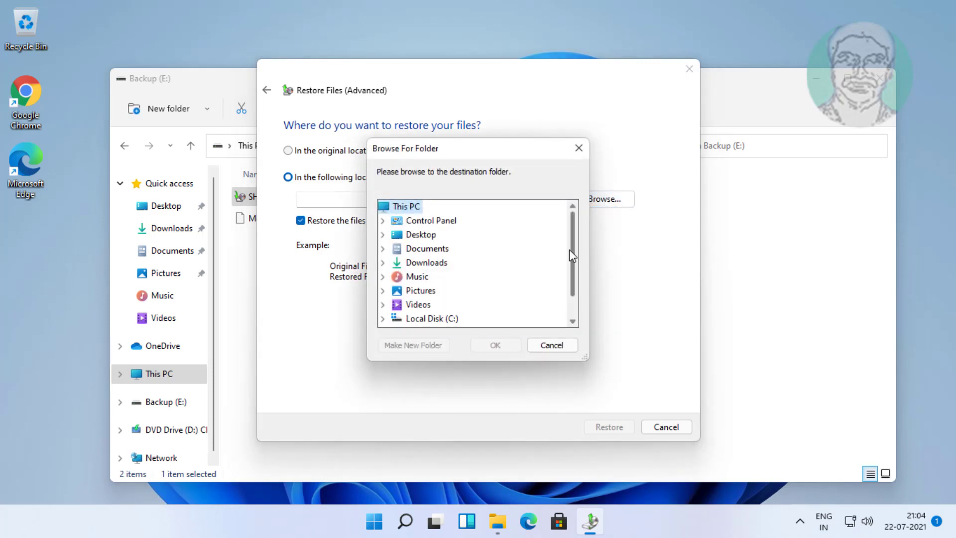
{"action": "scroll", "coordinate": [568, 274], "scroll_direction": "down", "scroll_amount": 1}
{"action": "scroll", "coordinate": [567, 269], "scroll_direction": "down", "scroll_amount": 1}
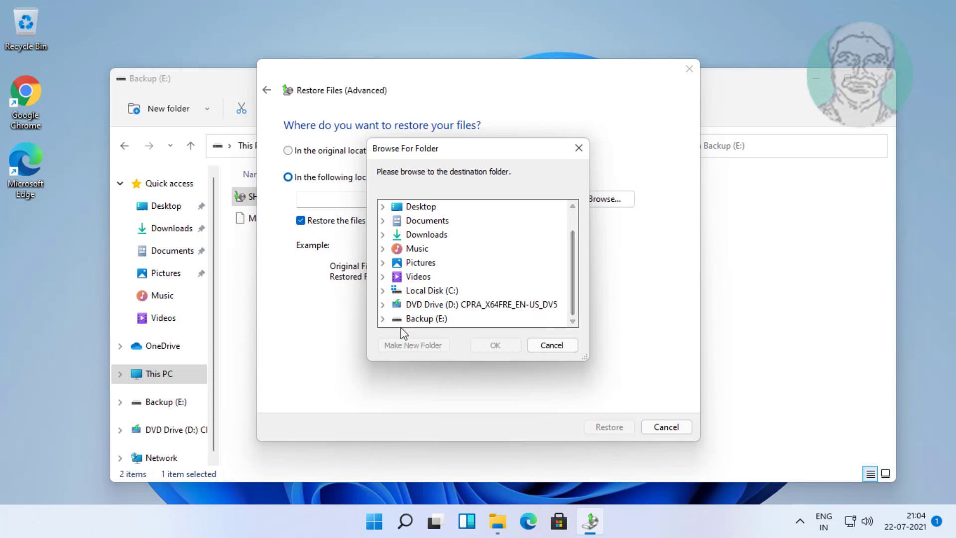
{"action": "double_click", "coordinate": [431, 289]}
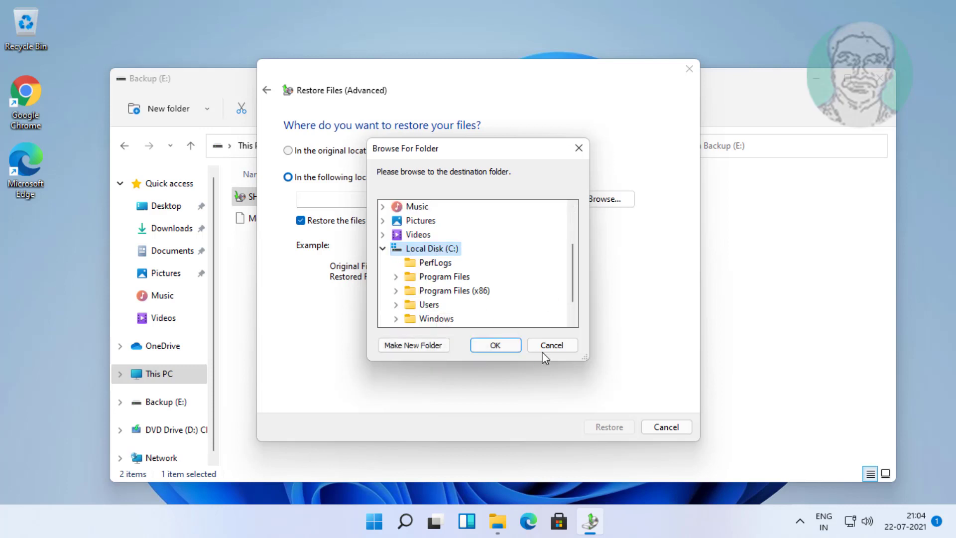
{"action": "left_click_drag", "start_coordinate": [549, 345], "coordinate": [615, 387]}
{"action": "left_click", "coordinate": [424, 348]}
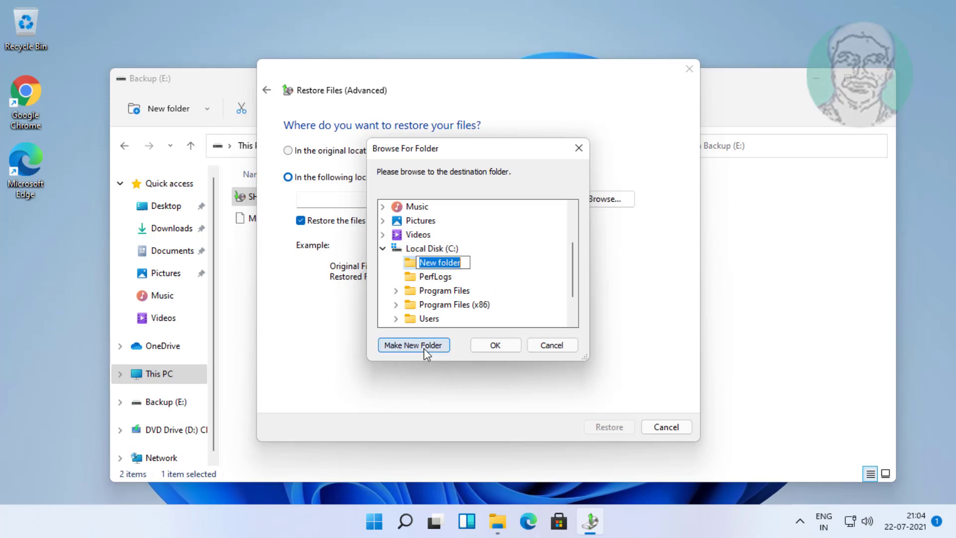
{"action": "type", "text": "backup"}
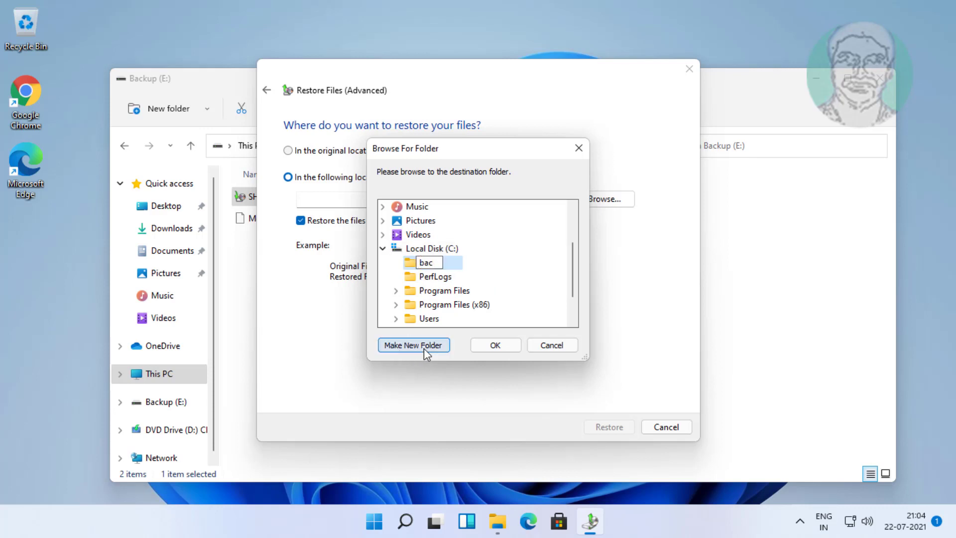
{"action": "key", "text": "Return"}
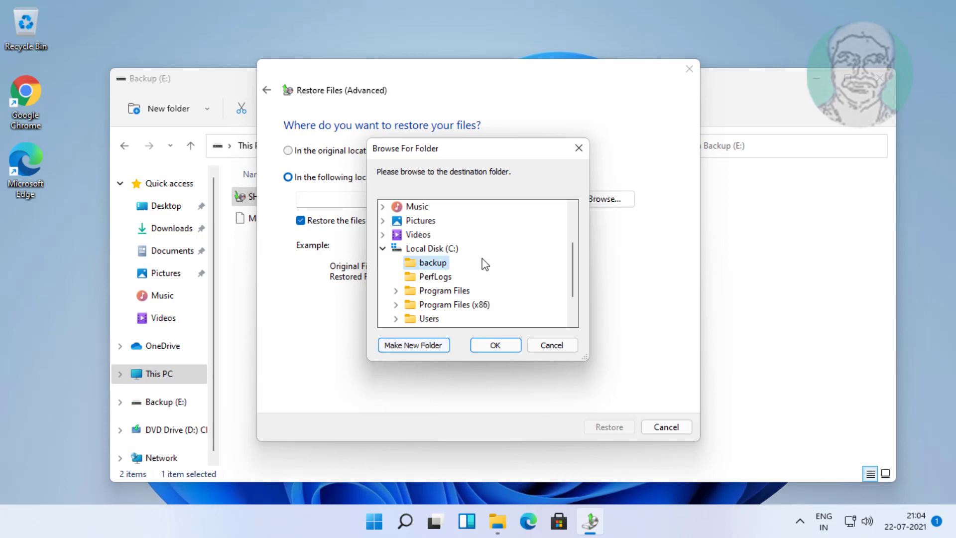
{"action": "left_click", "coordinate": [507, 348]}
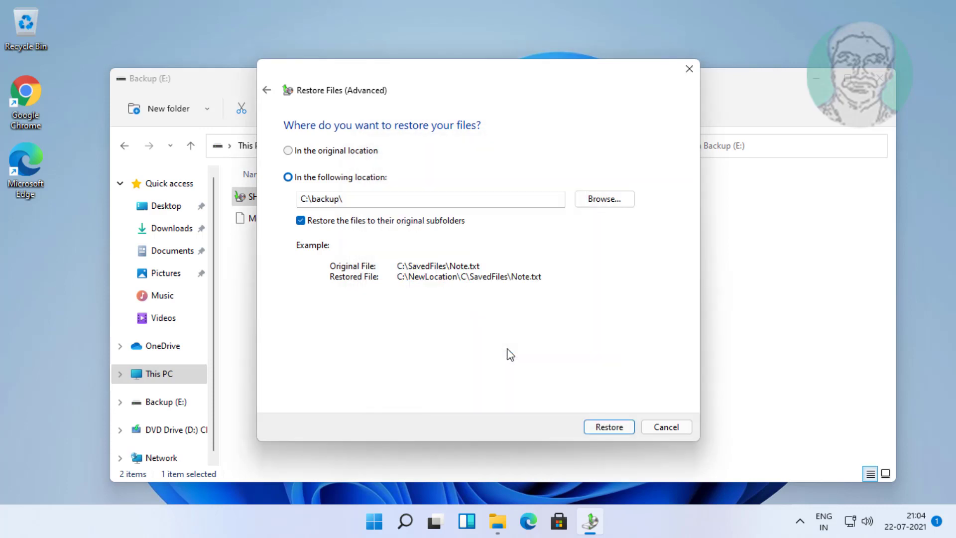
Step: Restore the files into C:\backup, finish the wizard, and close File Explorer
{"action": "left_click", "coordinate": [625, 428]}
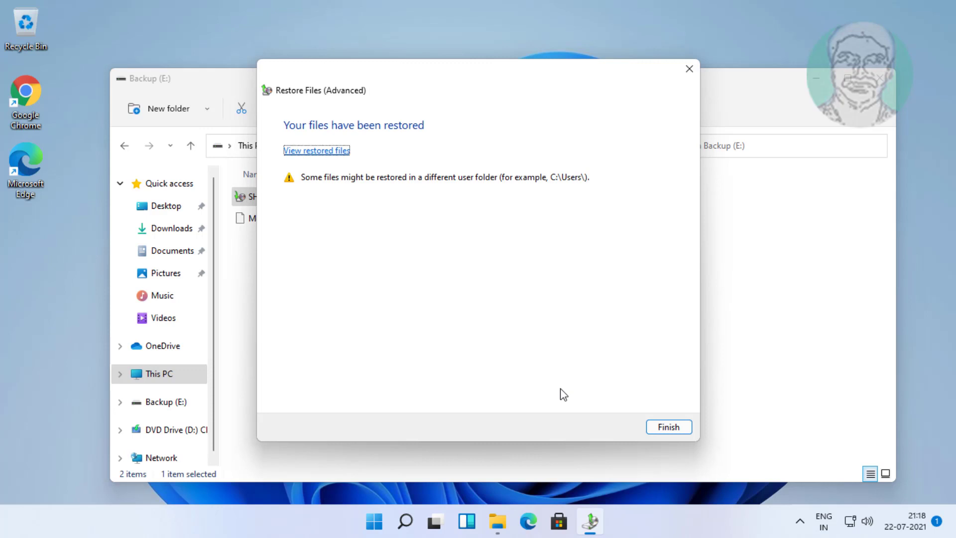
{"action": "left_click", "coordinate": [676, 427]}
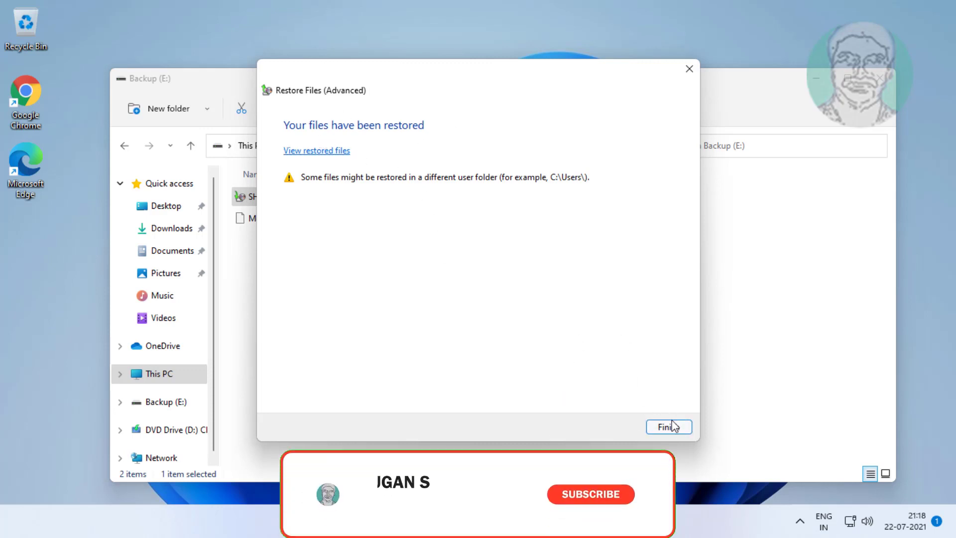
{"action": "left_click", "coordinate": [669, 427]}
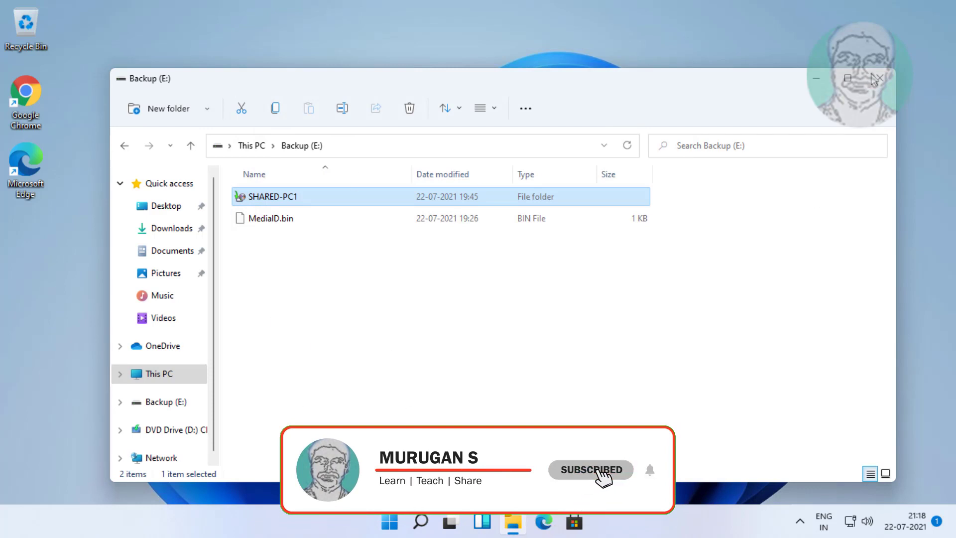
{"action": "left_click", "coordinate": [484, 523]}
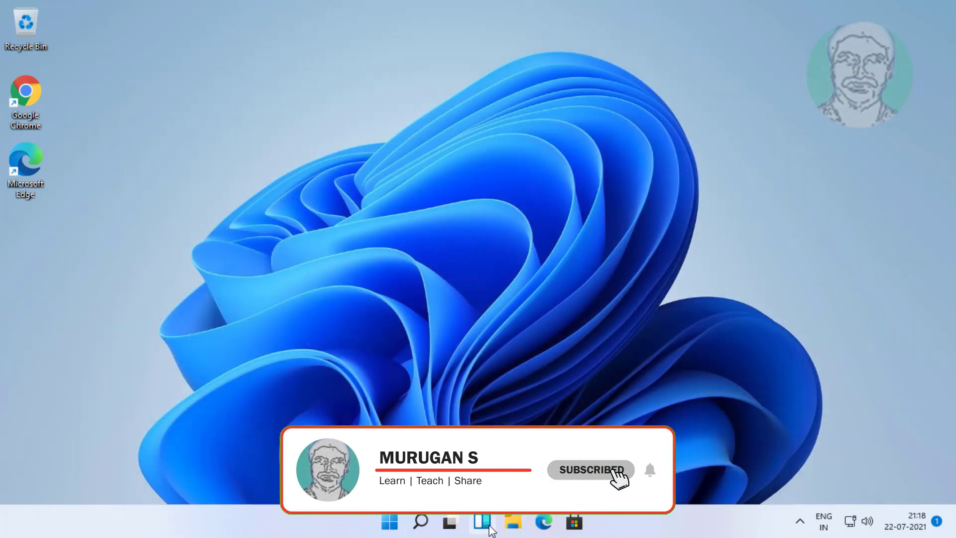
Step: Browse to C:\backup\C\Users\Admin and check its restored folders, such as Downloads
{"action": "left_click", "coordinate": [521, 524]}
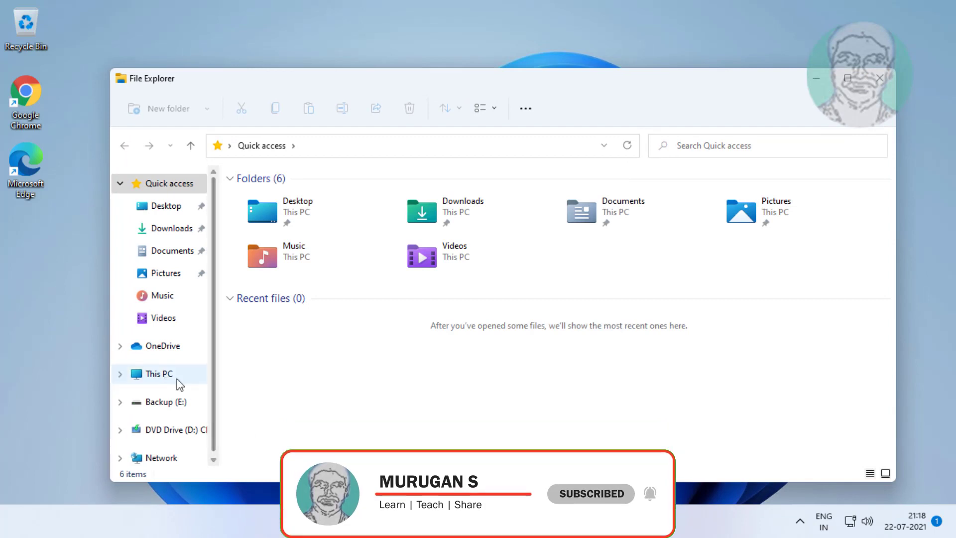
{"action": "left_click", "coordinate": [160, 373]}
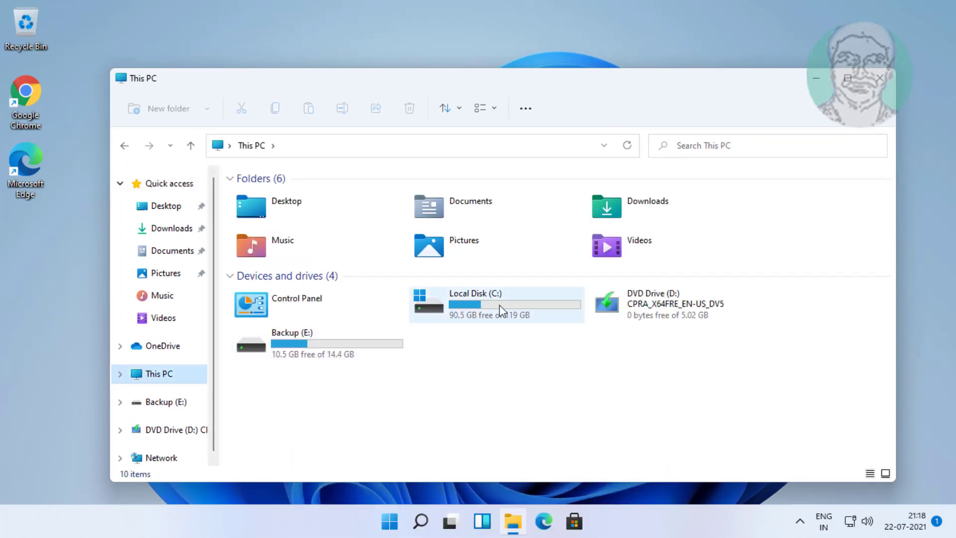
{"action": "double_click", "coordinate": [500, 304]}
{"action": "left_click", "coordinate": [270, 201]}
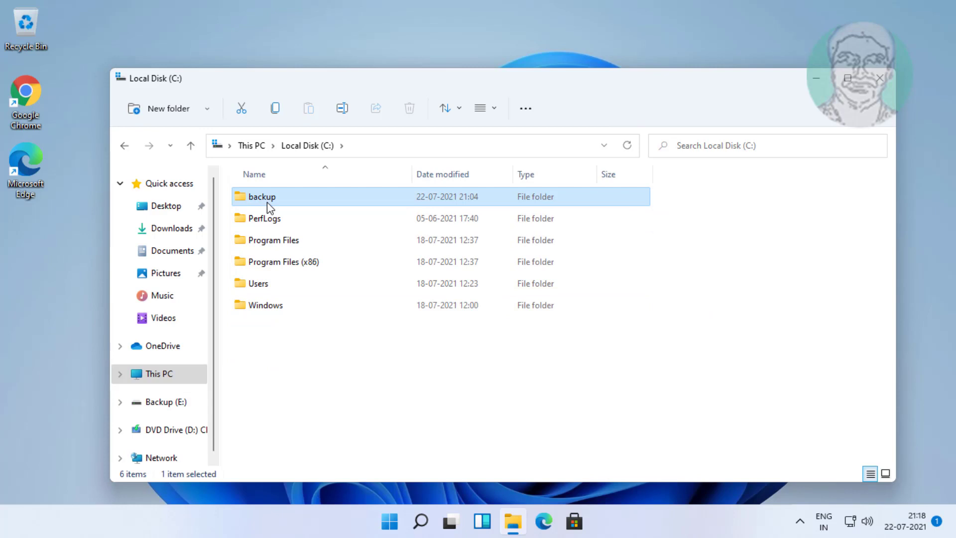
{"action": "double_click", "coordinate": [270, 201]}
{"action": "left_click", "coordinate": [263, 201]}
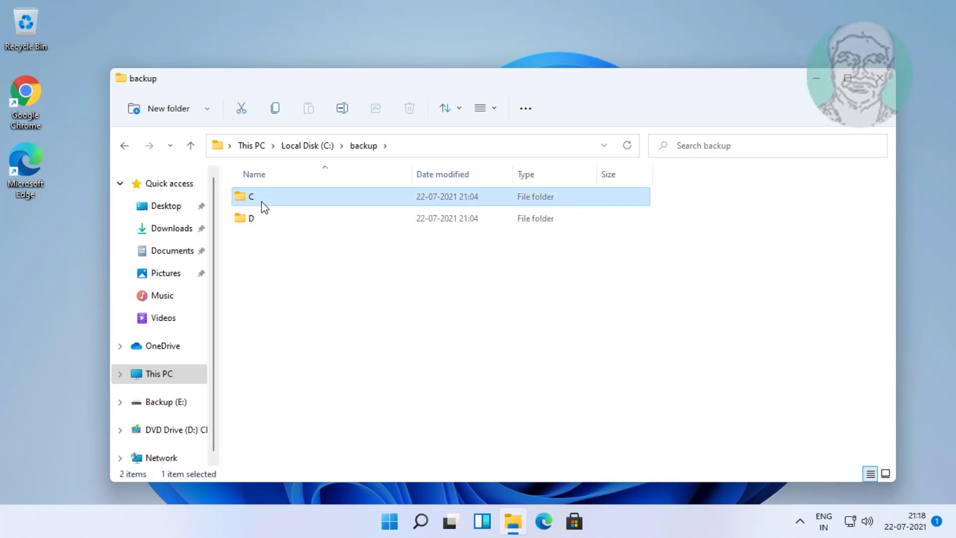
{"action": "double_click", "coordinate": [263, 202]}
{"action": "double_click", "coordinate": [272, 200]}
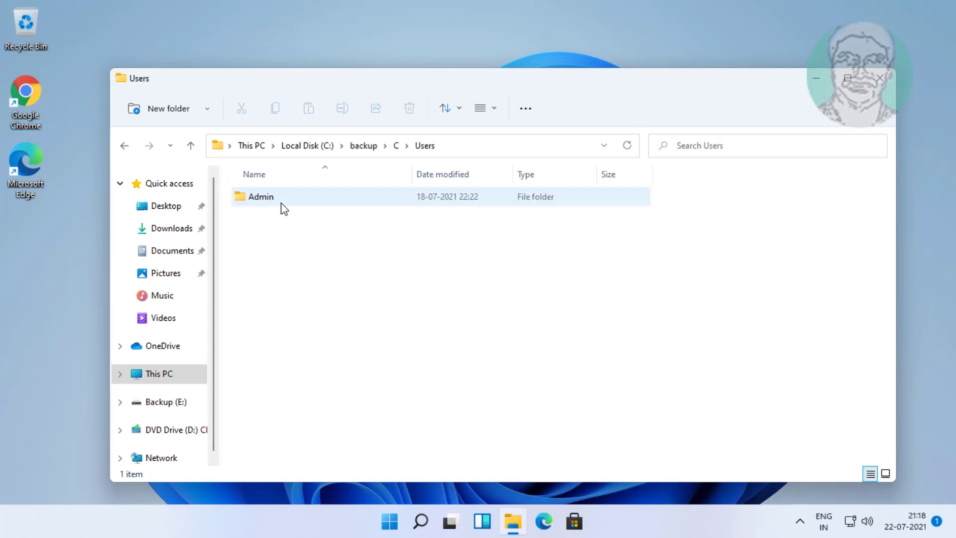
{"action": "left_click", "coordinate": [275, 201]}
{"action": "double_click", "coordinate": [276, 201]}
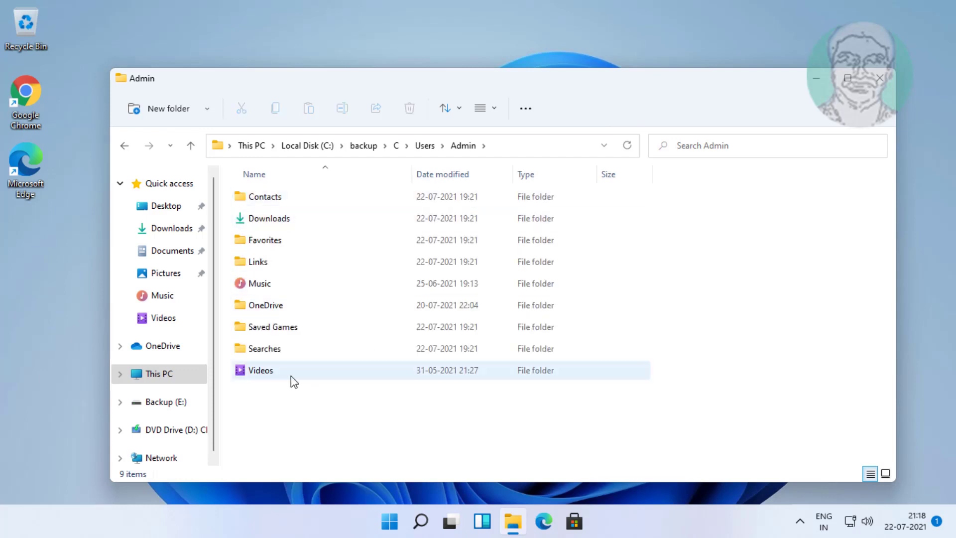
{"action": "left_click", "coordinate": [276, 219]}
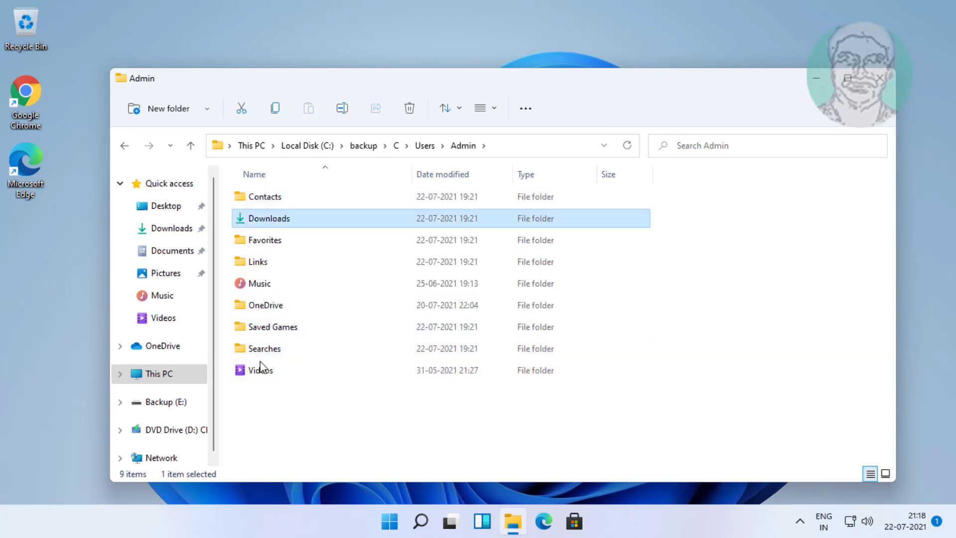
Step: Return to C:\backup and open folder D to see Backup, Captures and Downloads
{"action": "left_click", "coordinate": [191, 146]}
{"action": "left_click", "coordinate": [191, 146]}
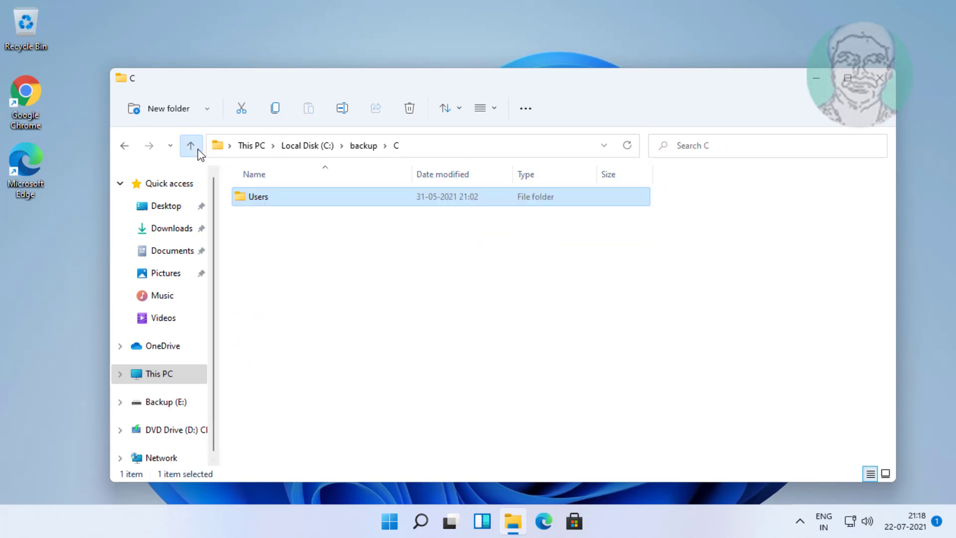
{"action": "left_click", "coordinate": [192, 146]}
{"action": "double_click", "coordinate": [259, 220]}
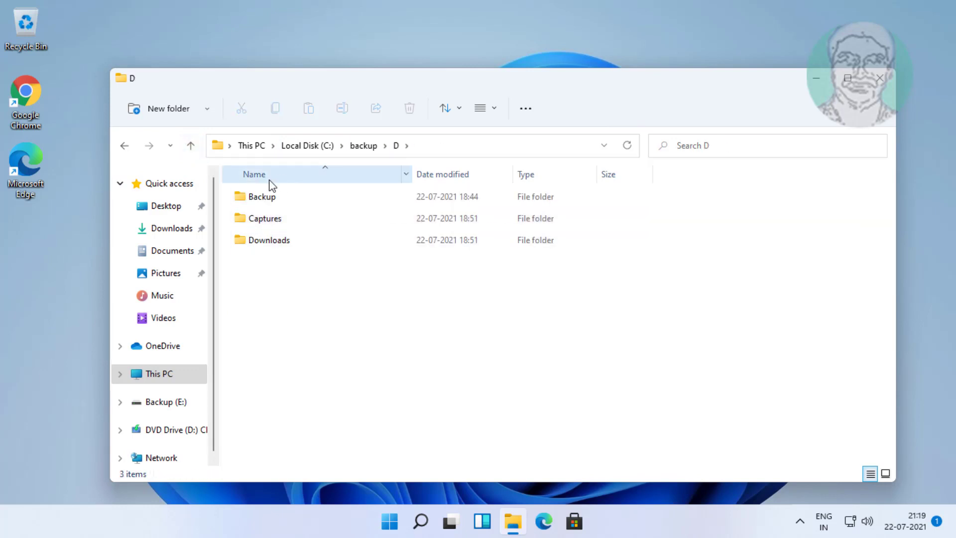